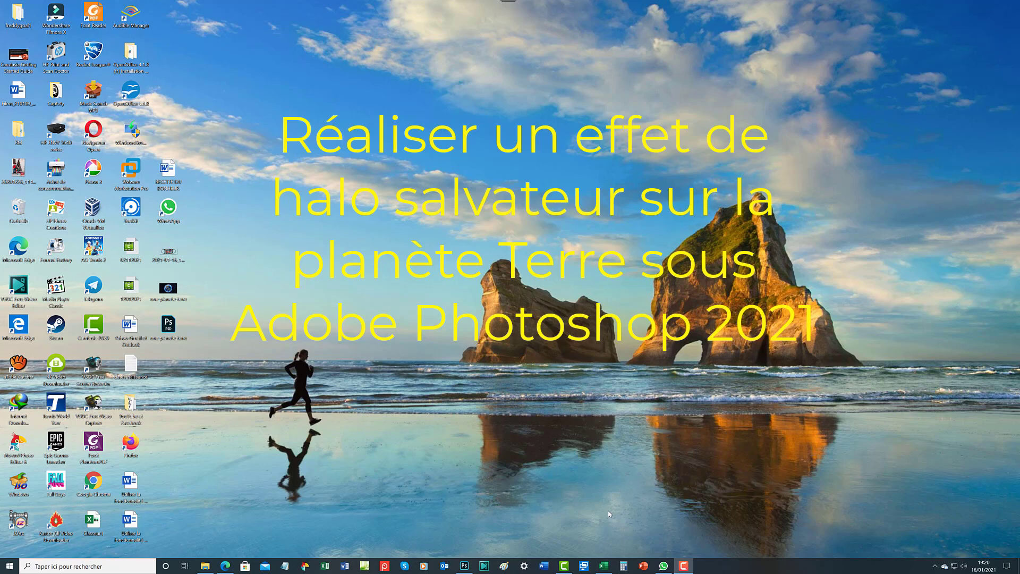
Step: Switch to Photoshop and bring up the une-planete-terre.psd document
{"action": "left_click", "coordinate": [473, 563]}
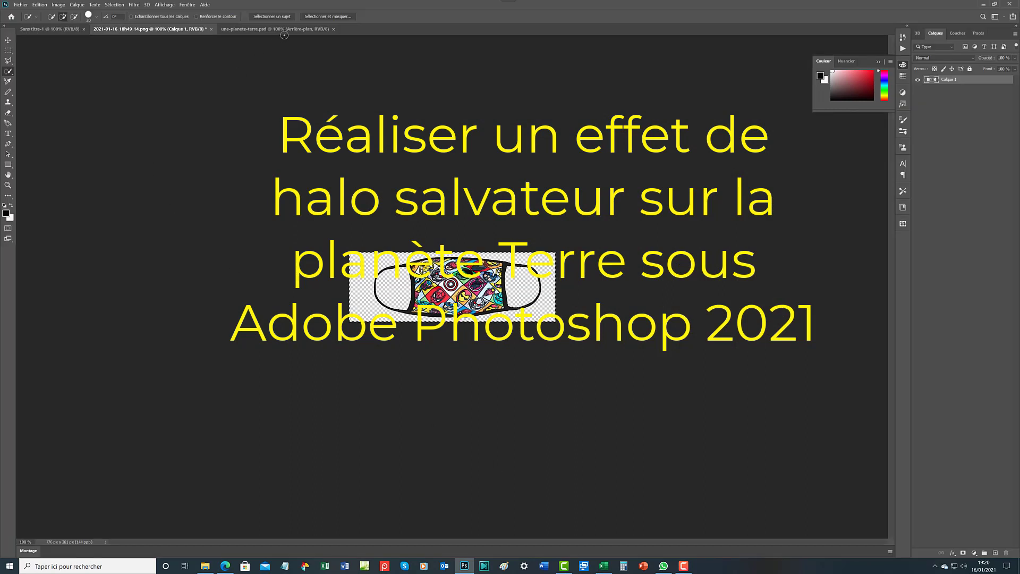
{"action": "left_click", "coordinate": [283, 30]}
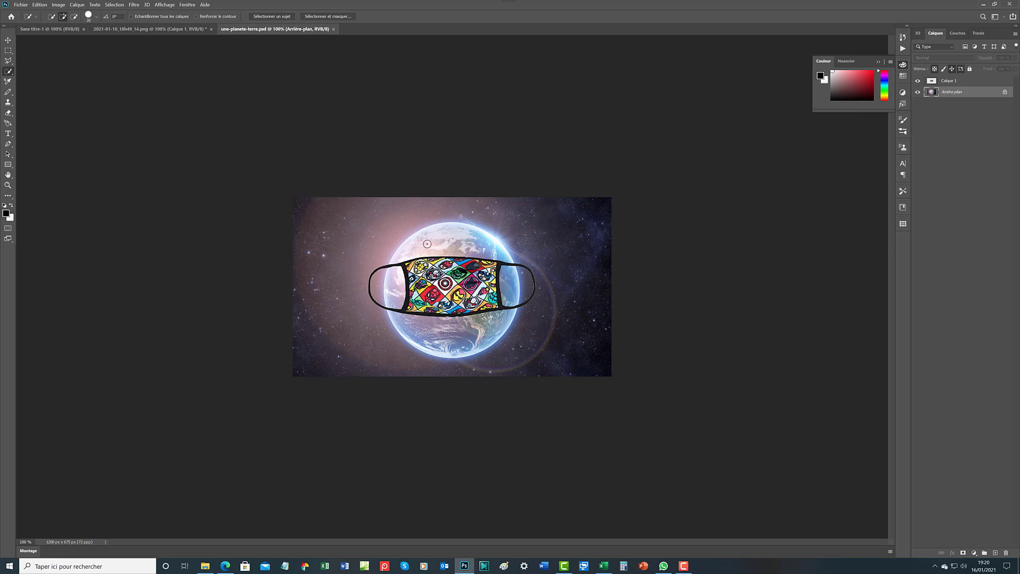
{"action": "left_click", "coordinate": [23, 6]}
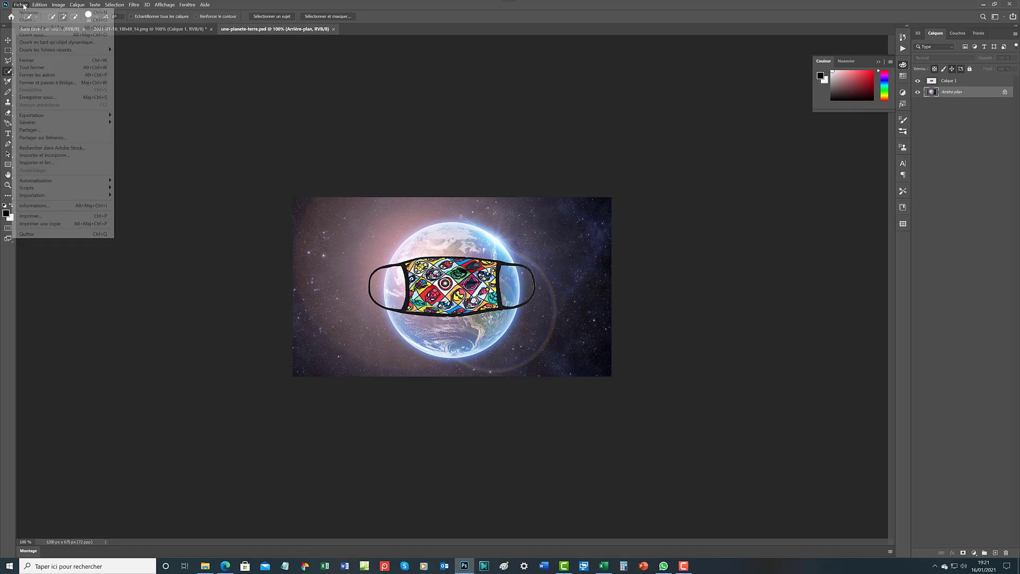
{"action": "left_click", "coordinate": [46, 97]}
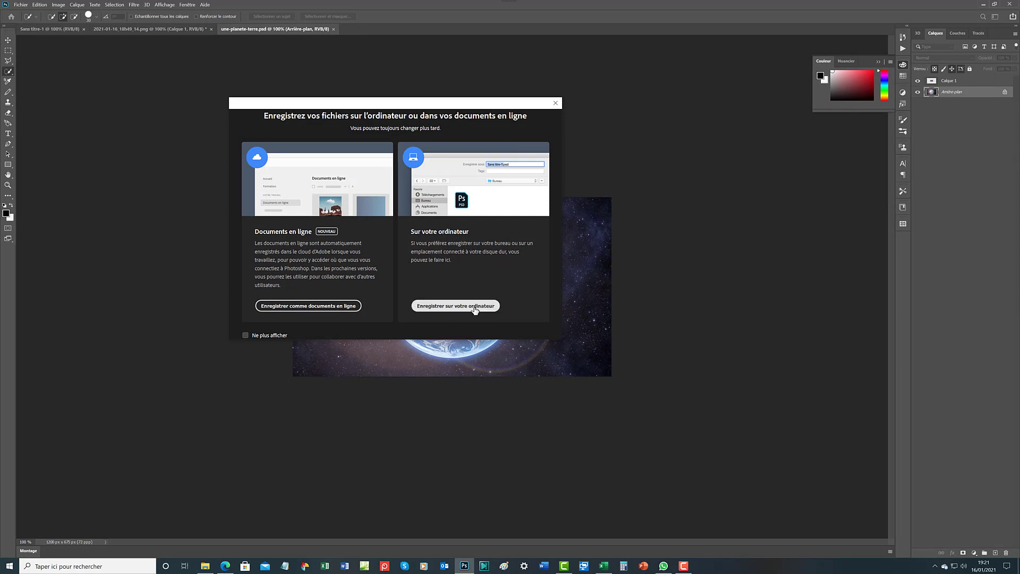
{"action": "left_click", "coordinate": [475, 307]}
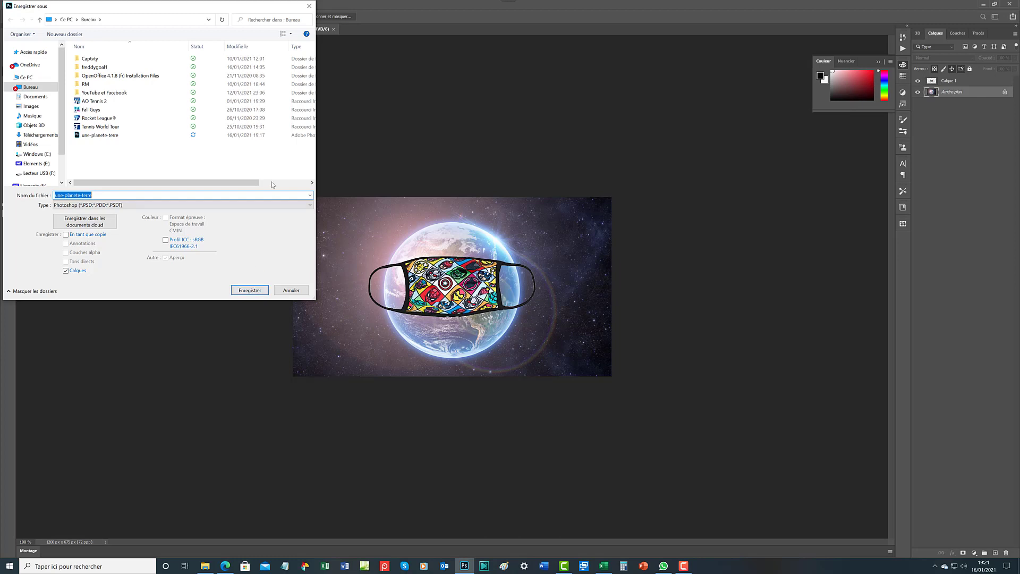
{"action": "left_click", "coordinate": [310, 6]}
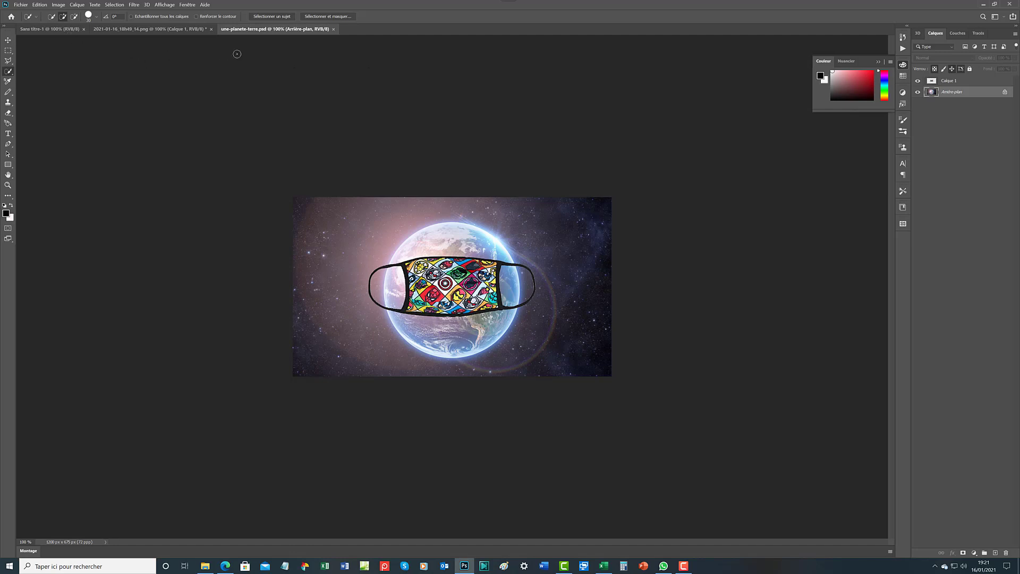
Step: Close all open documents, saving the mask image over the existing 2021-01-16_18h49_14.png with the large file size, fastest saving option
{"action": "left_click", "coordinate": [24, 5]}
{"action": "left_click", "coordinate": [30, 7]}
{"action": "left_click", "coordinate": [39, 6]}
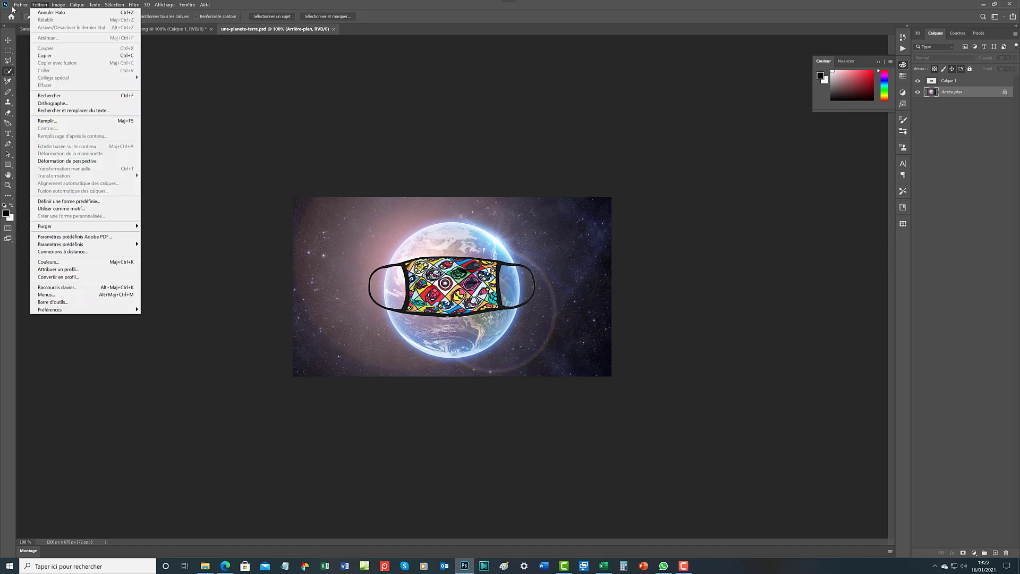
{"action": "mouse_move", "coordinate": [18, 6]}
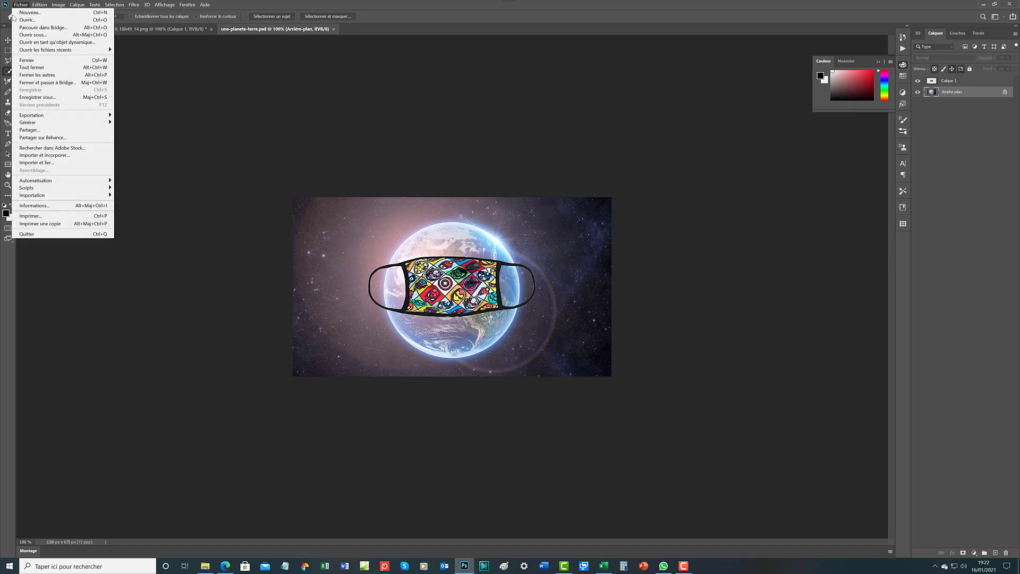
{"action": "left_click", "coordinate": [25, 68]}
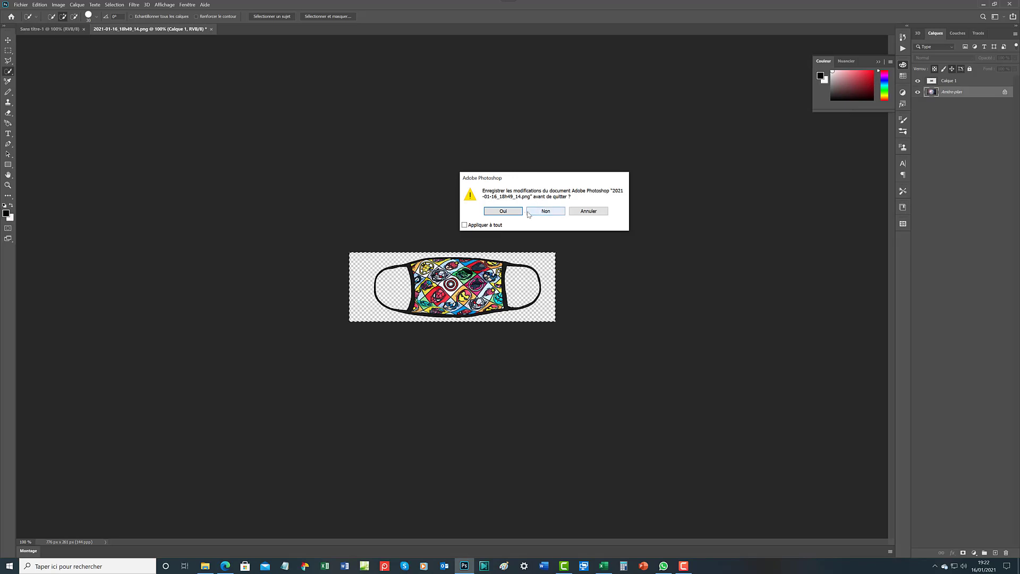
{"action": "left_click", "coordinate": [505, 212]}
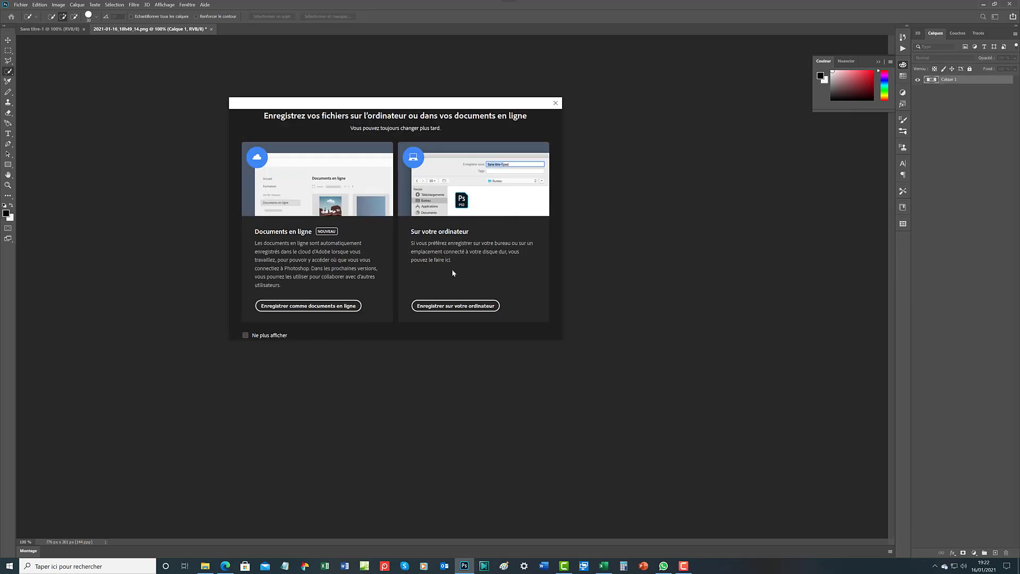
{"action": "left_click", "coordinate": [460, 307]}
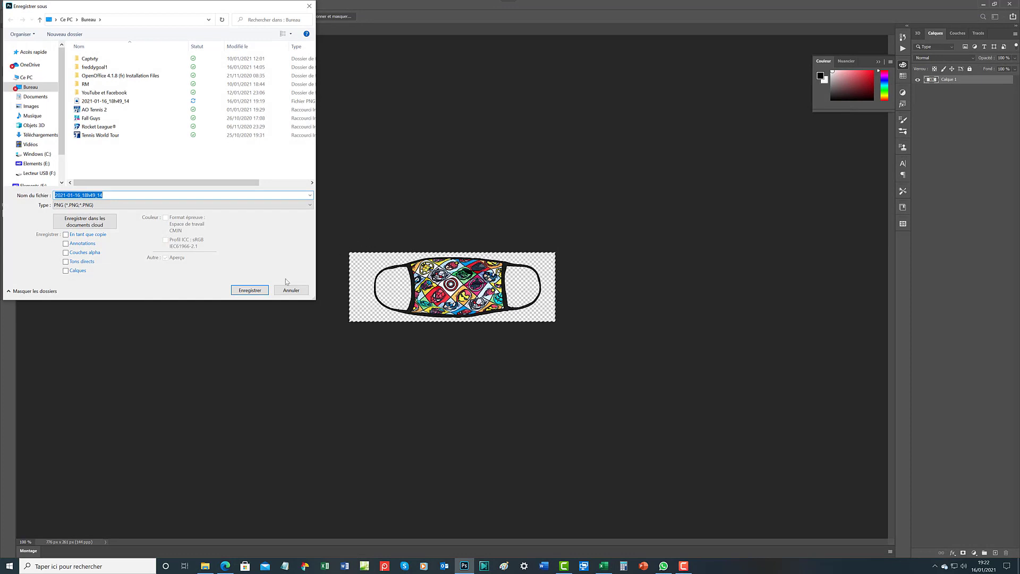
{"action": "left_click", "coordinate": [249, 290]}
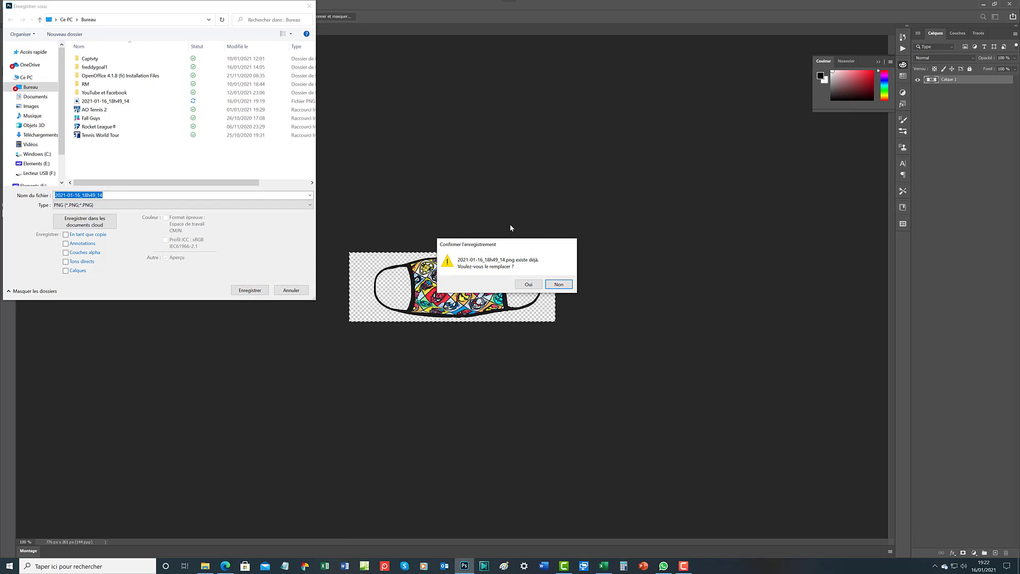
{"action": "left_click", "coordinate": [526, 285]}
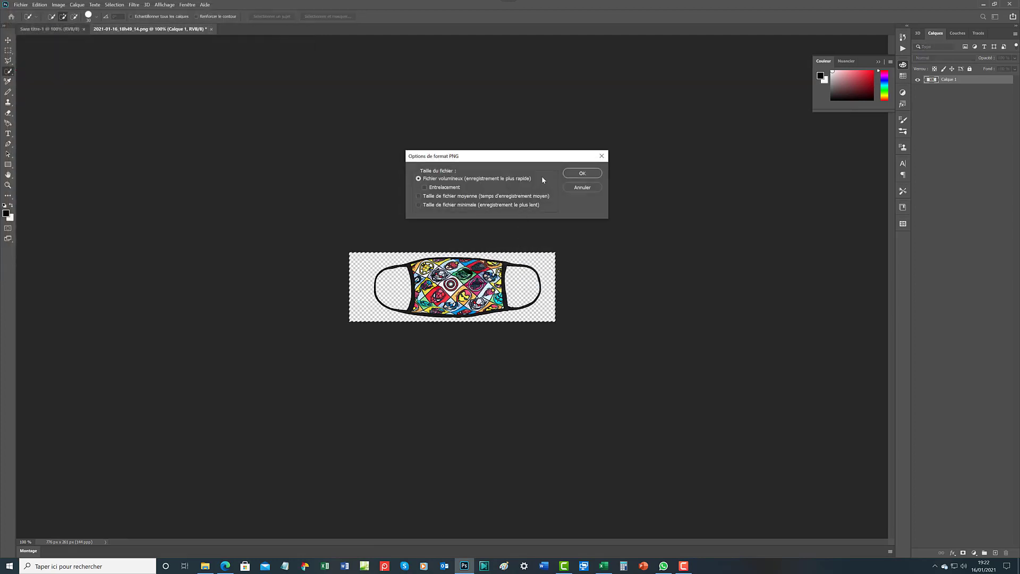
{"action": "left_click", "coordinate": [577, 174]}
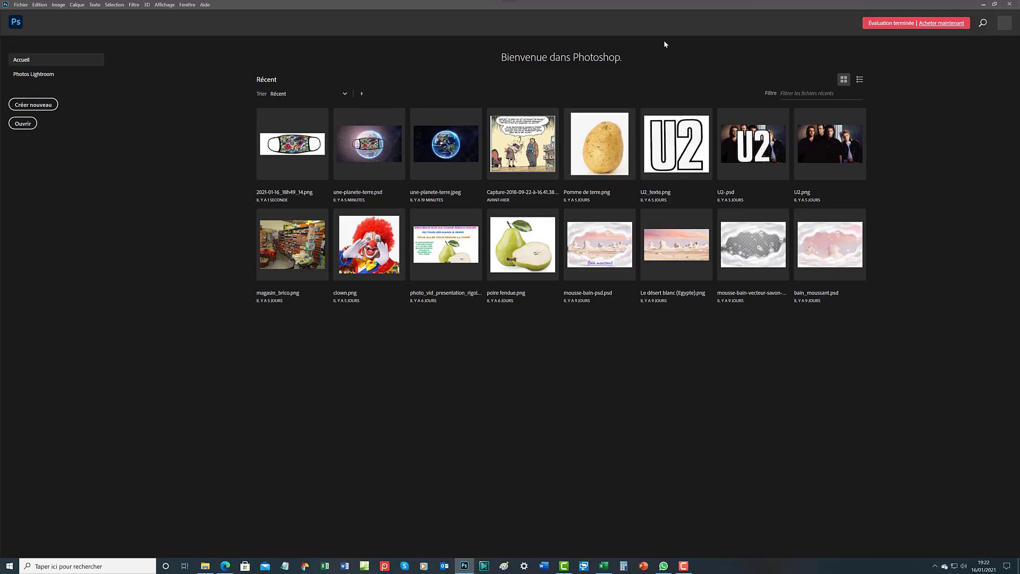
Step: Create a new 1920 × 1080 pixel RGB document at 72 pixels/inch with a black background
{"action": "left_click", "coordinate": [48, 106]}
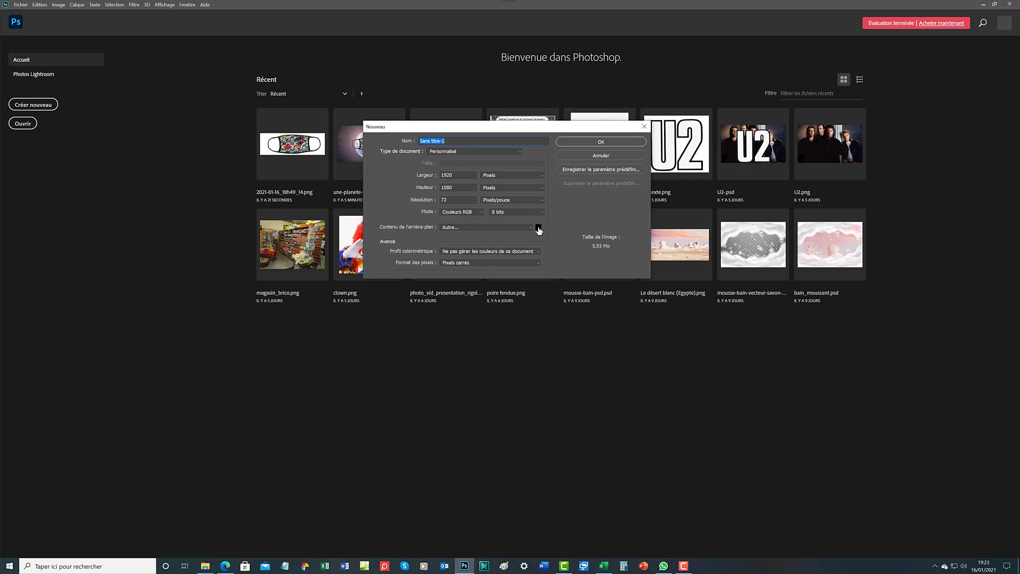
{"action": "left_click", "coordinate": [595, 142]}
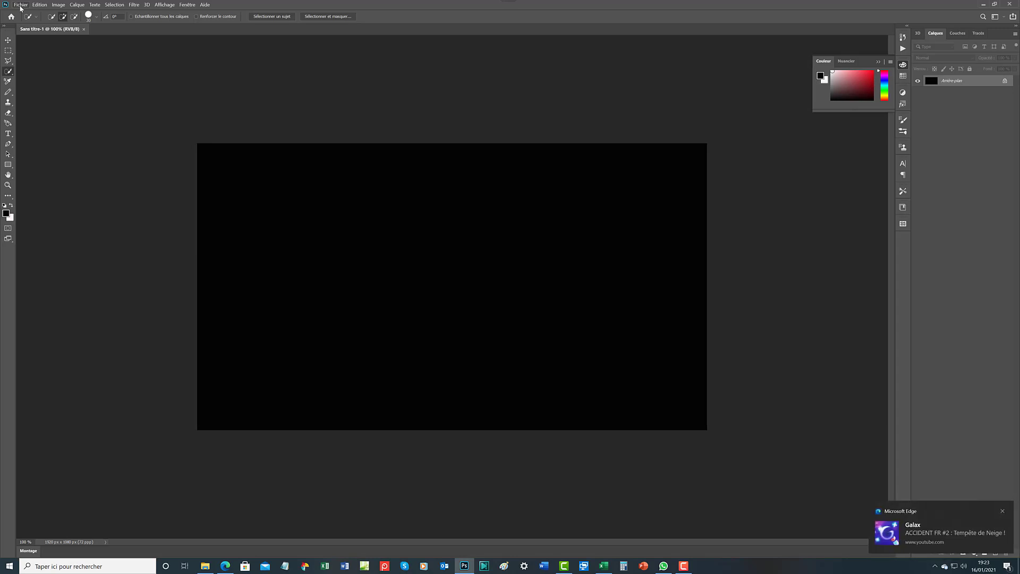
Step: Open the mask image 2021-01-16_18h49_14.png from the desktop and try to open une-planete-terre.jpeg with its embedded profile discarded
{"action": "left_click", "coordinate": [21, 8]}
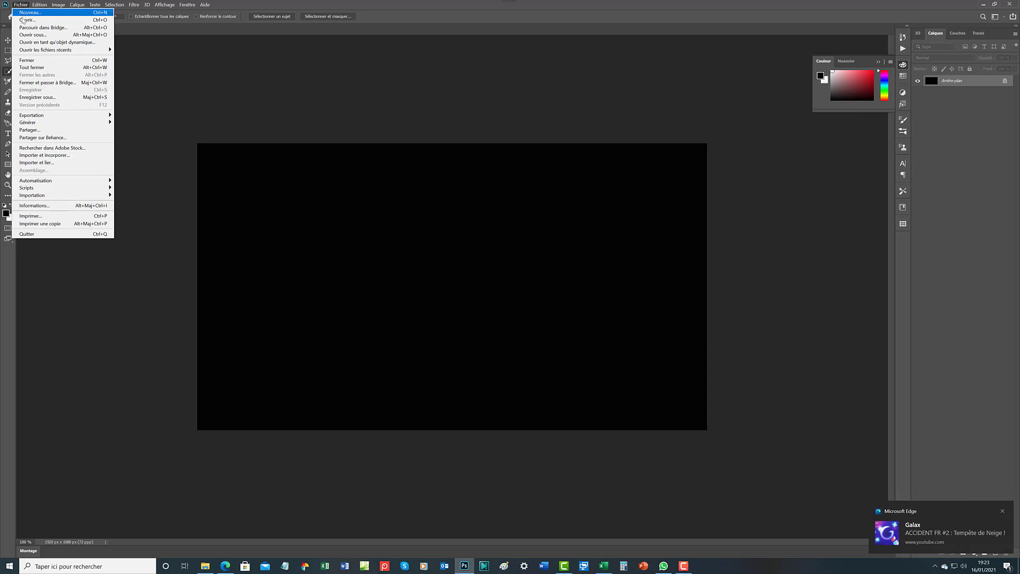
{"action": "left_click", "coordinate": [22, 20]}
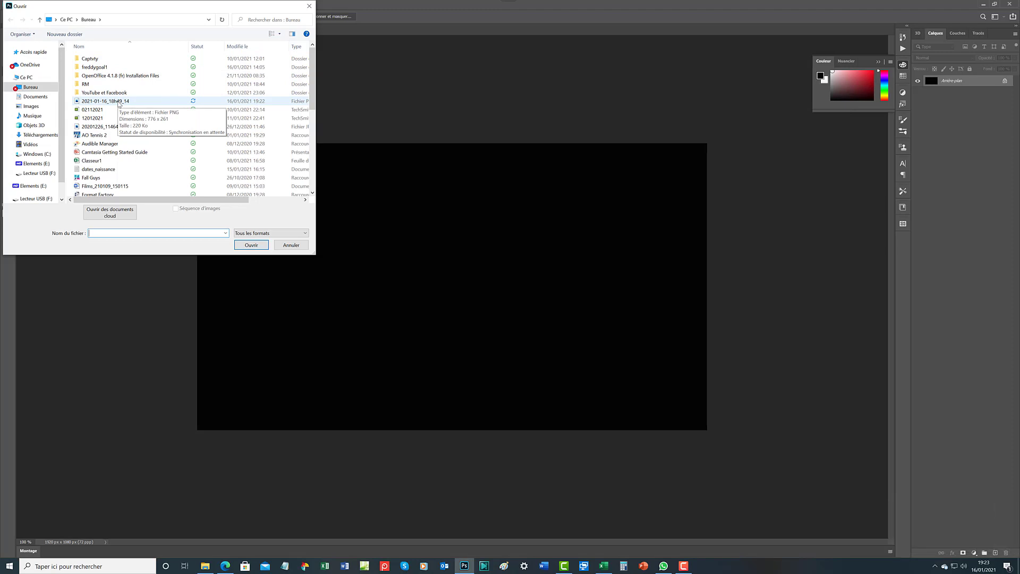
{"action": "left_click", "coordinate": [119, 102]}
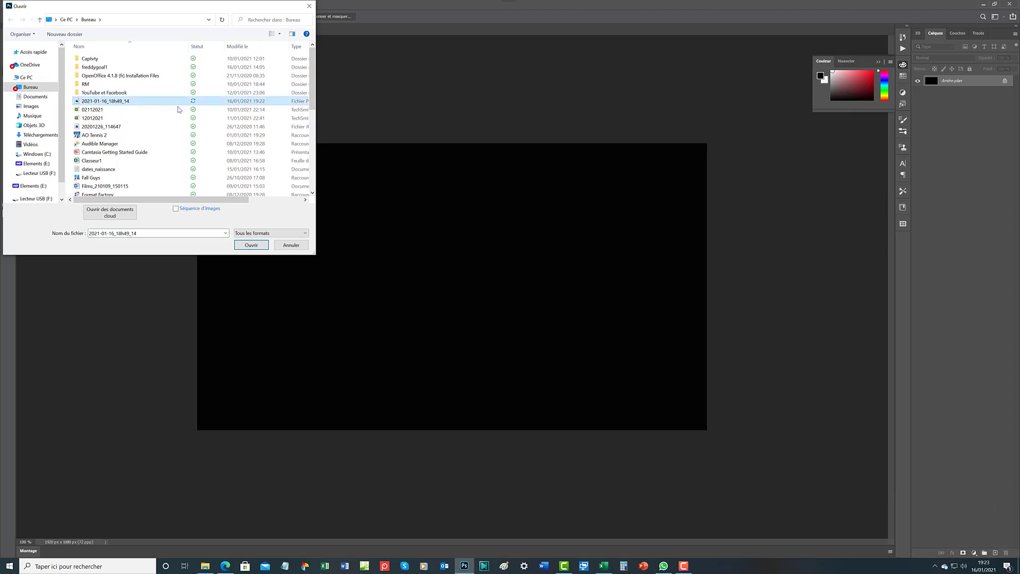
{"action": "scroll", "coordinate": [310, 95], "scroll_direction": "down", "scroll_amount": 5}
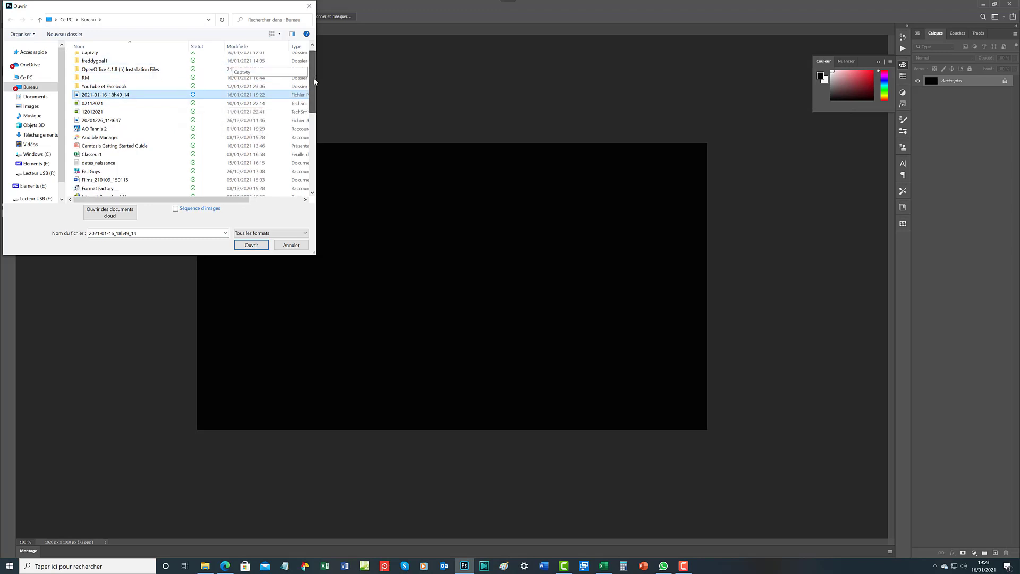
{"action": "scroll", "coordinate": [307, 121], "scroll_direction": "down", "scroll_amount": 1}
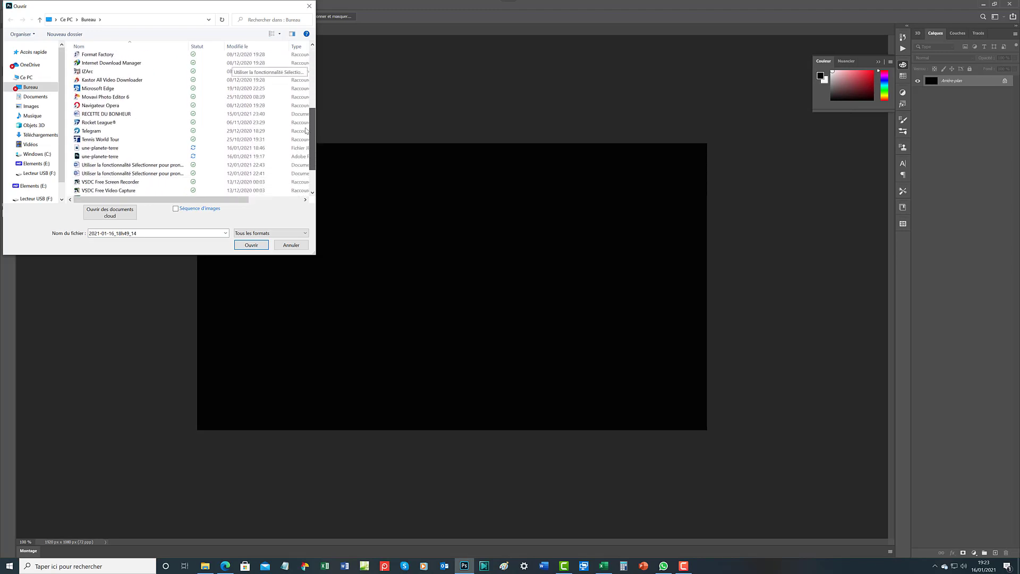
{"action": "left_click", "coordinate": [132, 149], "text": "ctrl"}
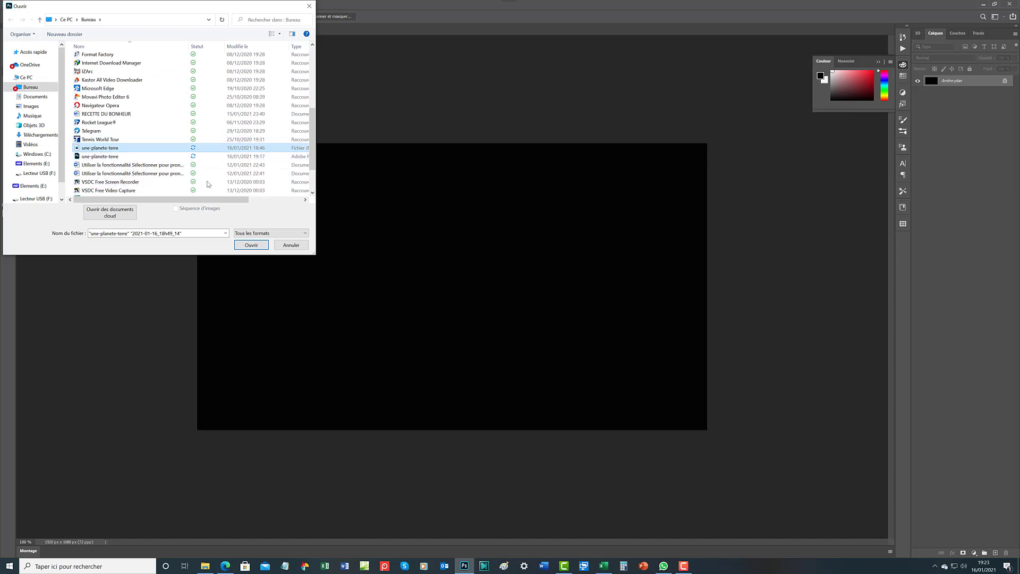
{"action": "left_click", "coordinate": [254, 246]}
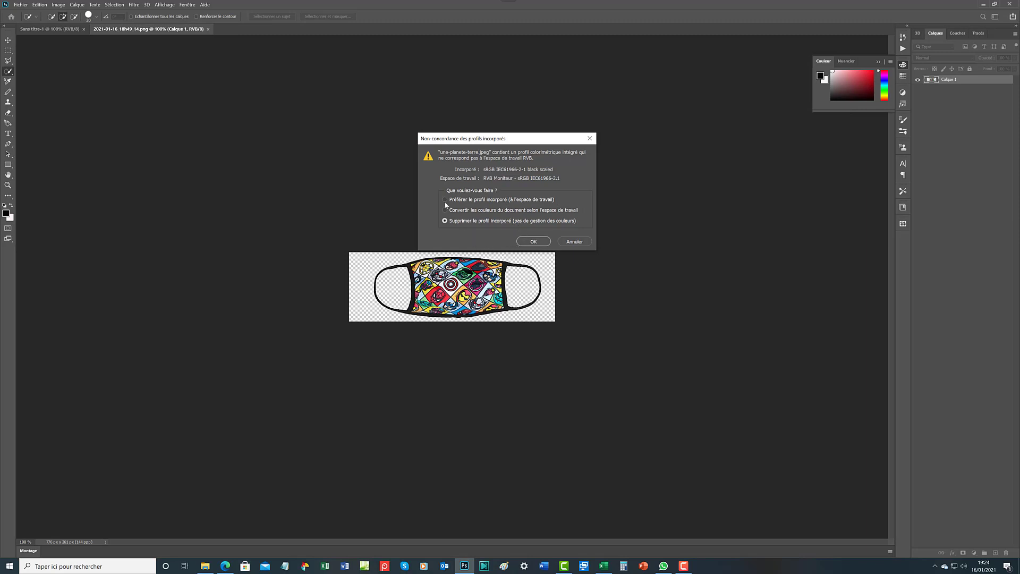
{"action": "left_click", "coordinate": [533, 241]}
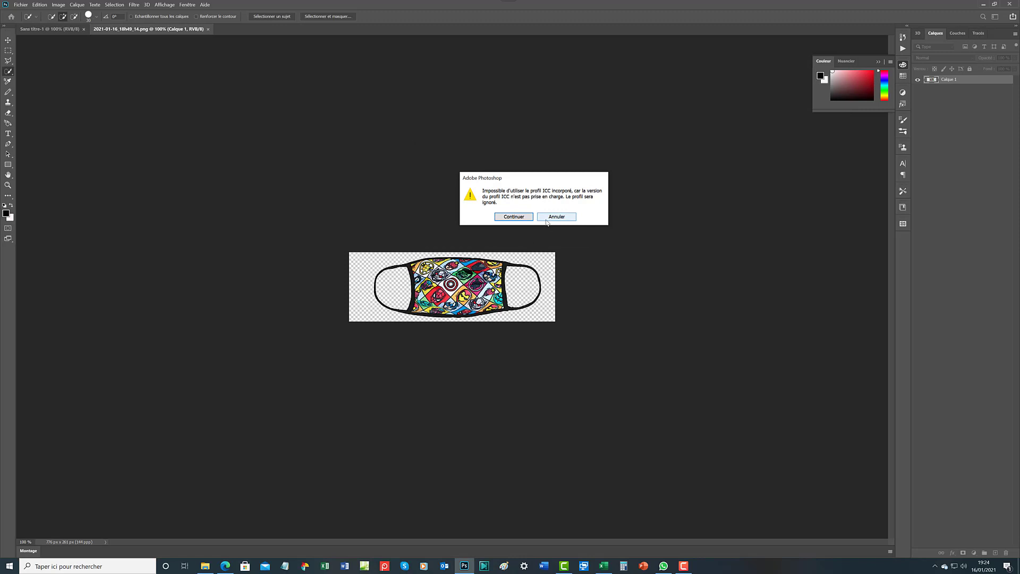
{"action": "left_click", "coordinate": [547, 218]}
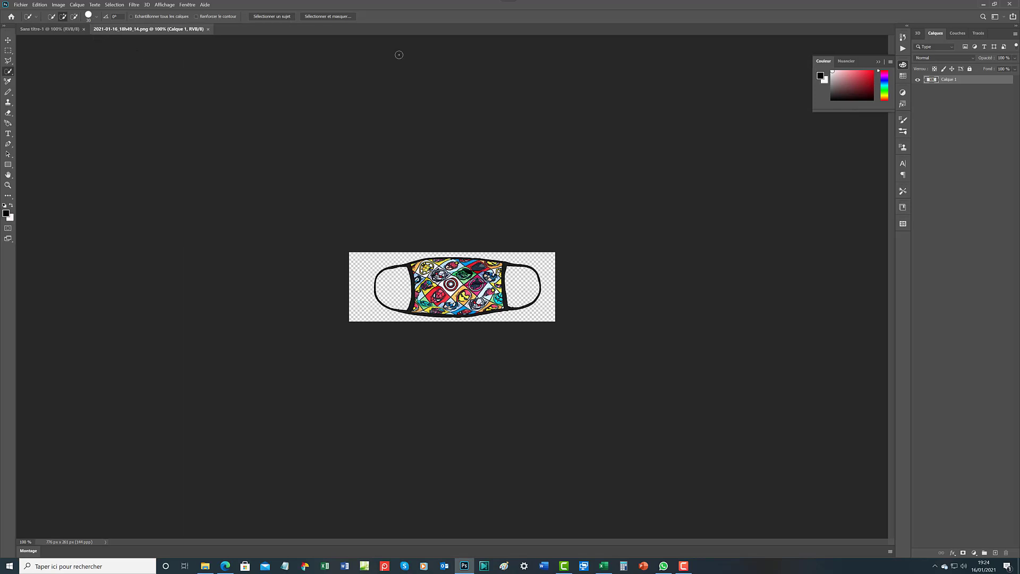
{"action": "left_click", "coordinate": [46, 31]}
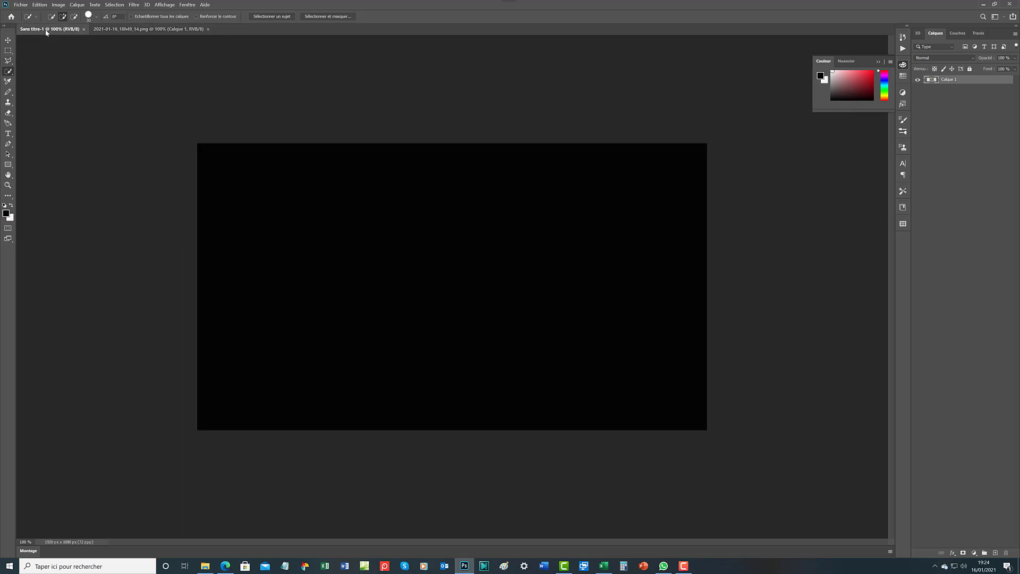
{"action": "left_click", "coordinate": [124, 30]}
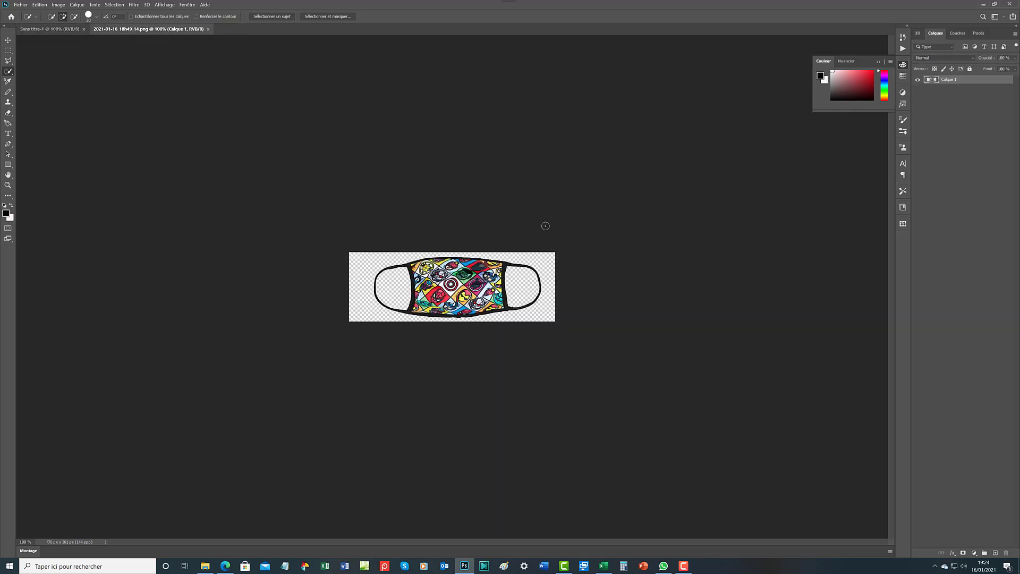
Step: Open une-planete-terre.jpeg from the desktop, converting its colours to the working space and continuing without its ICC profile
{"action": "left_click", "coordinate": [21, 5]}
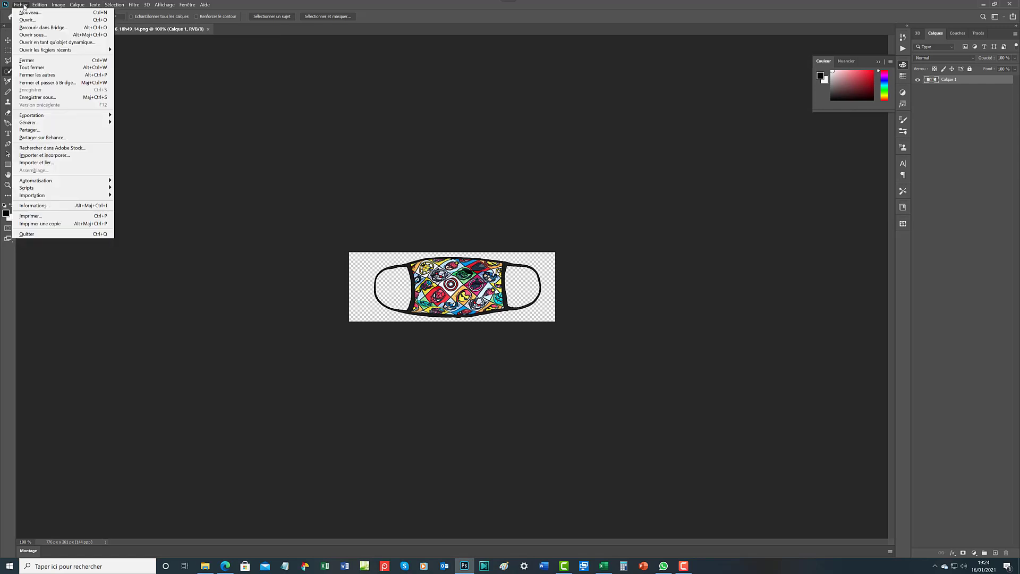
{"action": "left_click", "coordinate": [27, 20]}
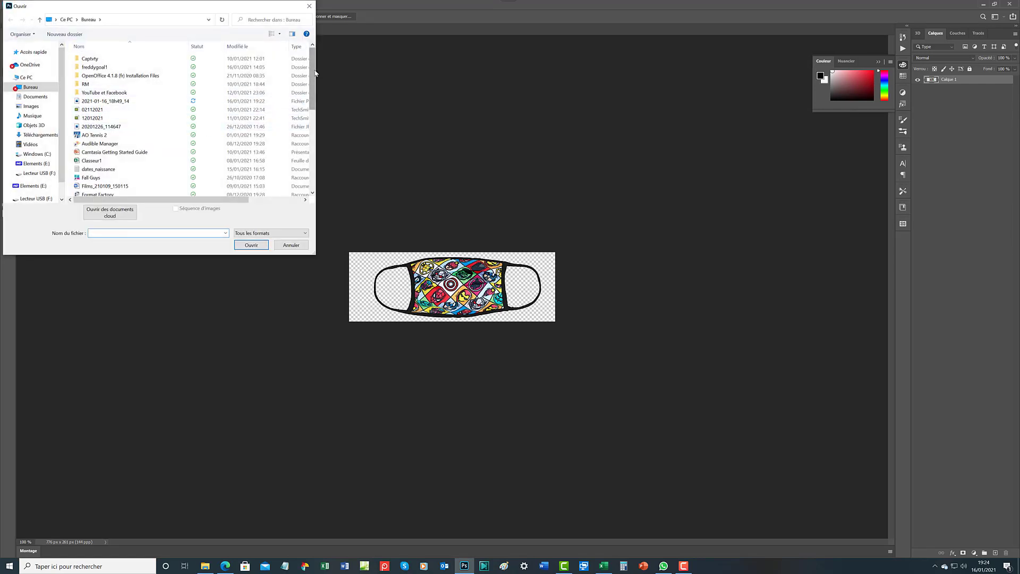
{"action": "scroll", "coordinate": [315, 73], "scroll_direction": "down", "scroll_amount": 8}
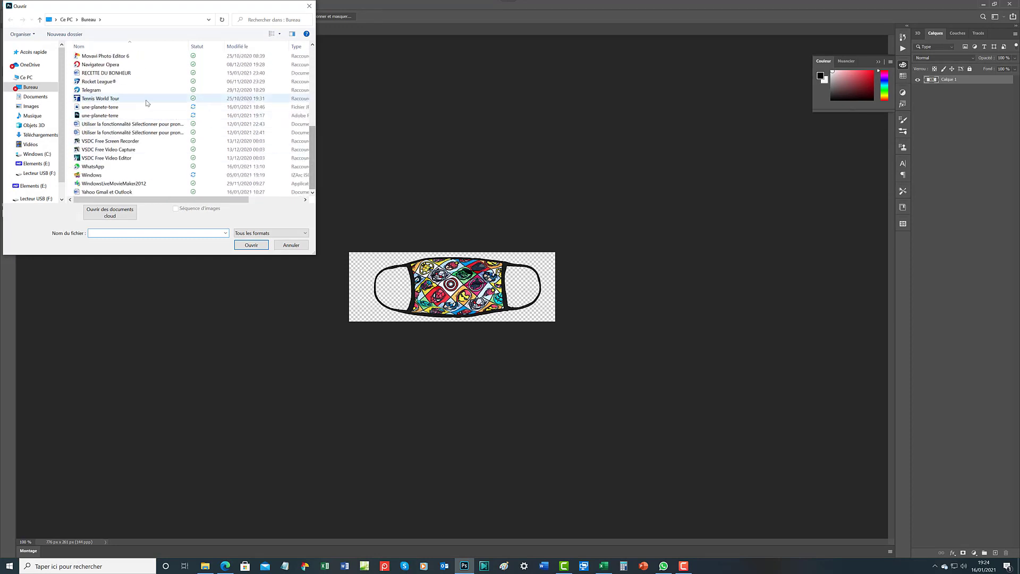
{"action": "left_click", "coordinate": [132, 110]}
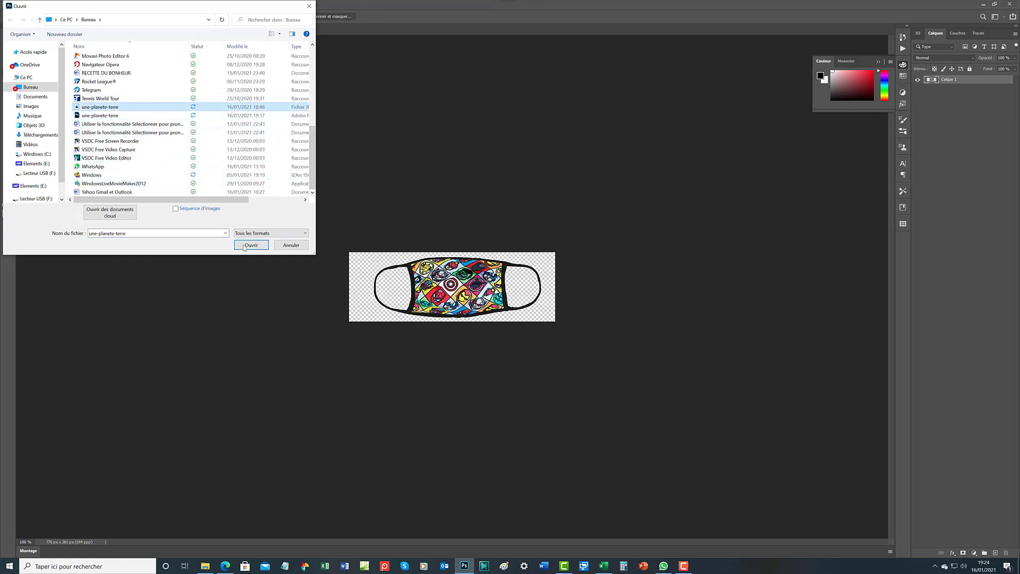
{"action": "left_click", "coordinate": [246, 246]}
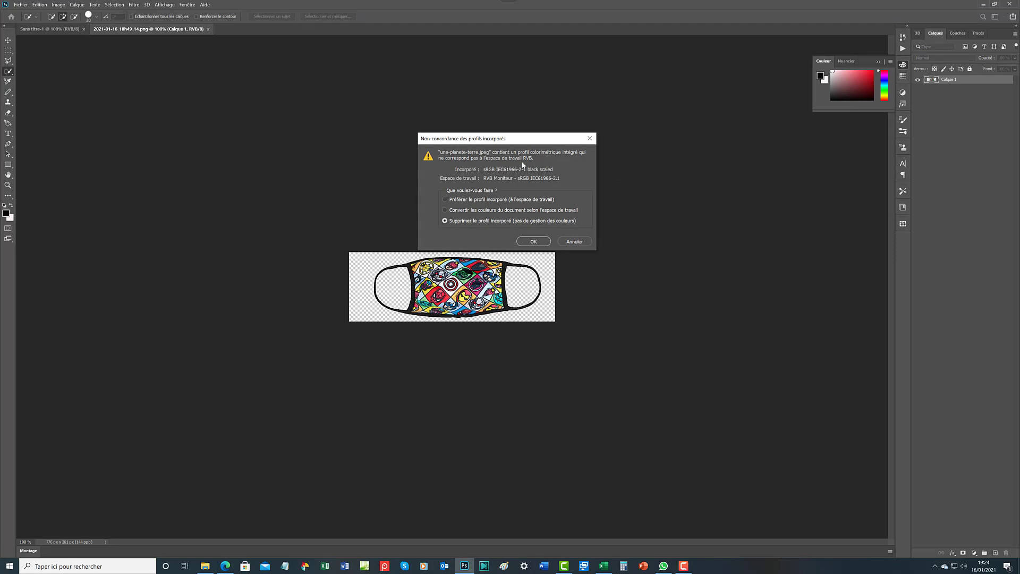
{"action": "left_click", "coordinate": [446, 210]}
{"action": "left_click", "coordinate": [534, 242]}
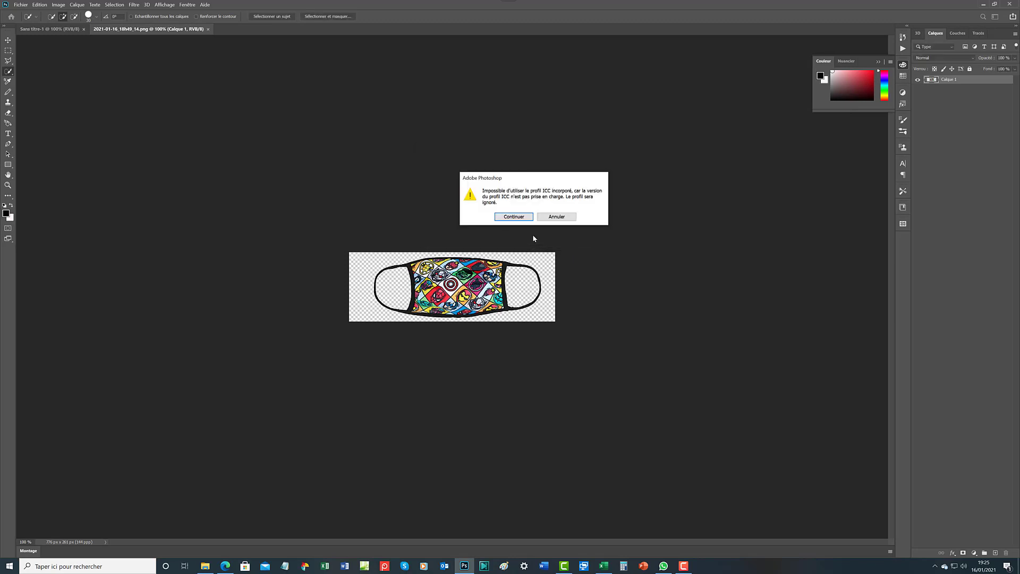
{"action": "left_click", "coordinate": [514, 217]}
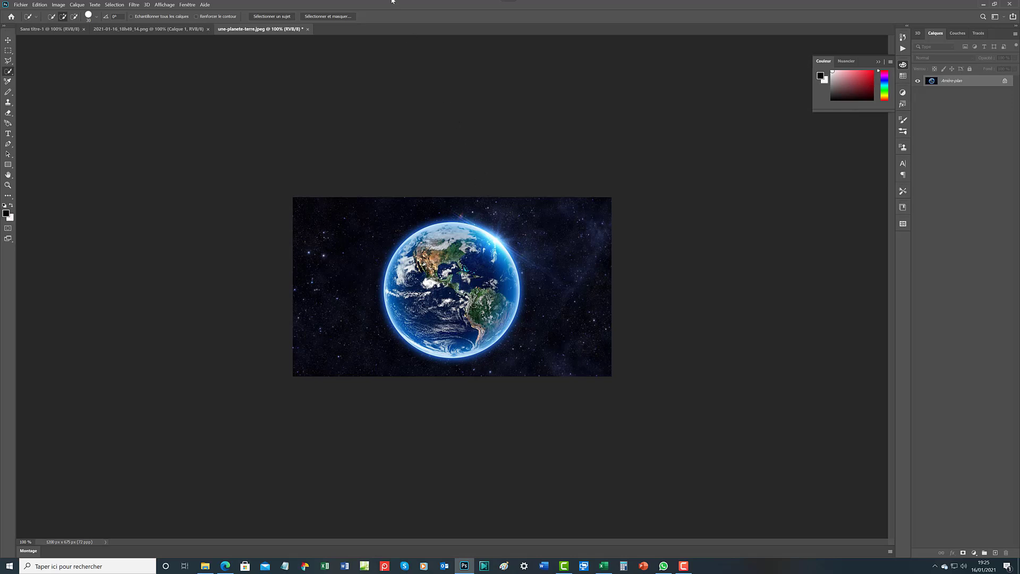
Step: Copy the entire mask image from 2021-01-16_18h49_14.png and paste it over the Earth in une-planete-terre.jpeg
{"action": "left_click", "coordinate": [142, 30]}
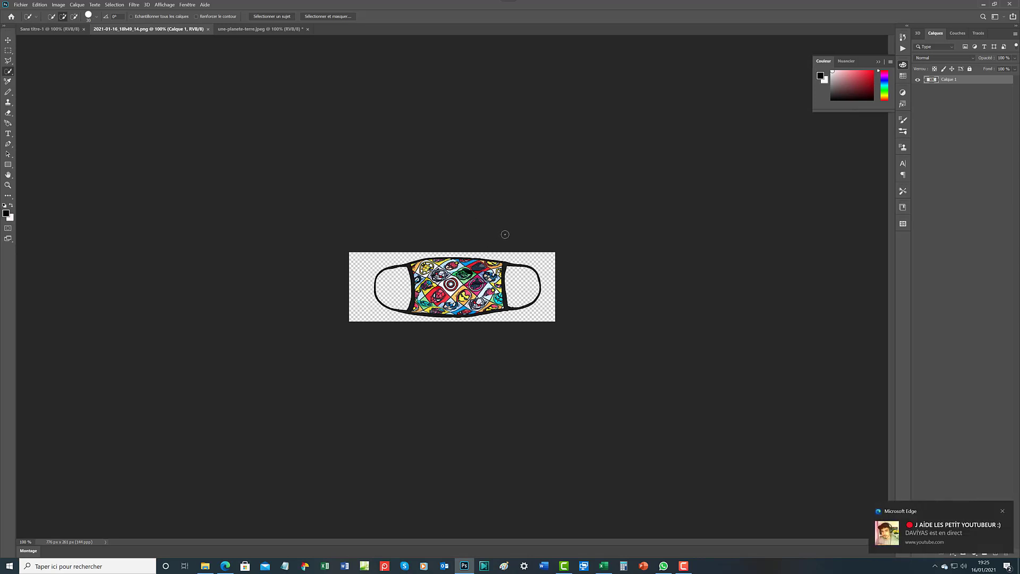
{"action": "key", "text": "ctrl+a"}
{"action": "left_click", "coordinate": [251, 30]}
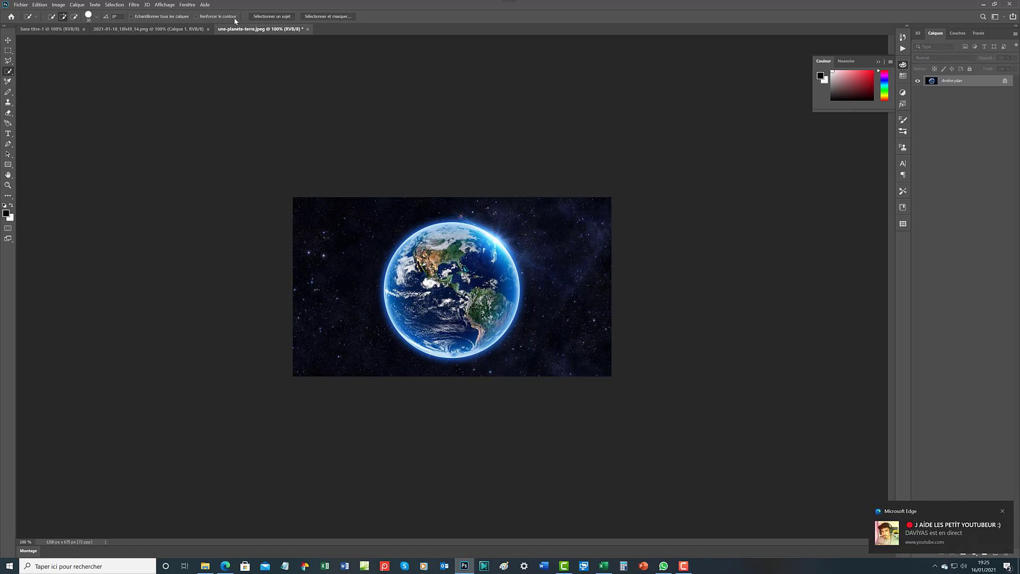
{"action": "key", "text": "ctrl+v"}
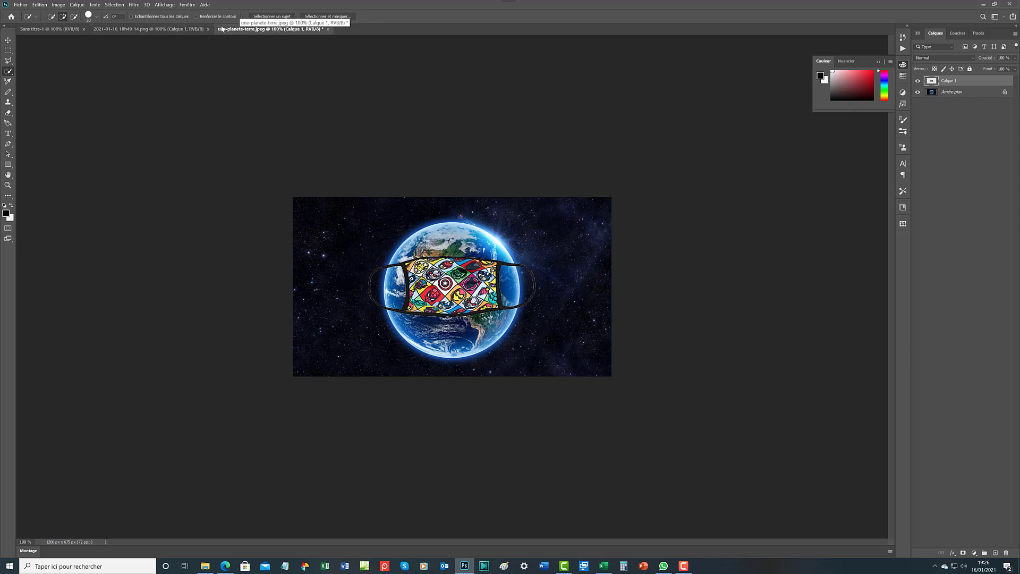
Step: Apply the Halo render filter to the mask layer Calque 1, with low brightness and the 50-300 mm zoom lens
{"action": "left_click", "coordinate": [134, 5]}
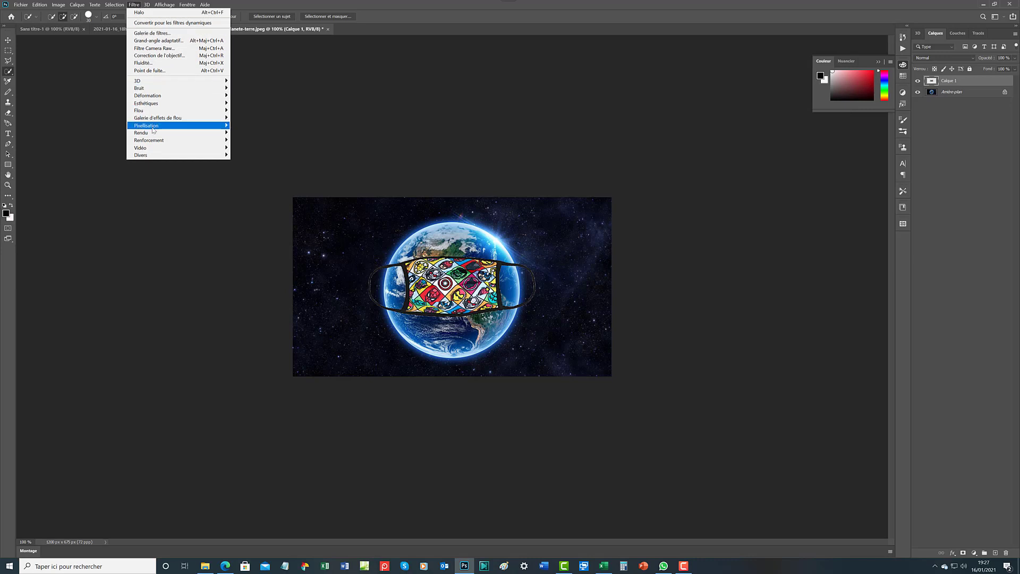
{"action": "mouse_move", "coordinate": [157, 134]}
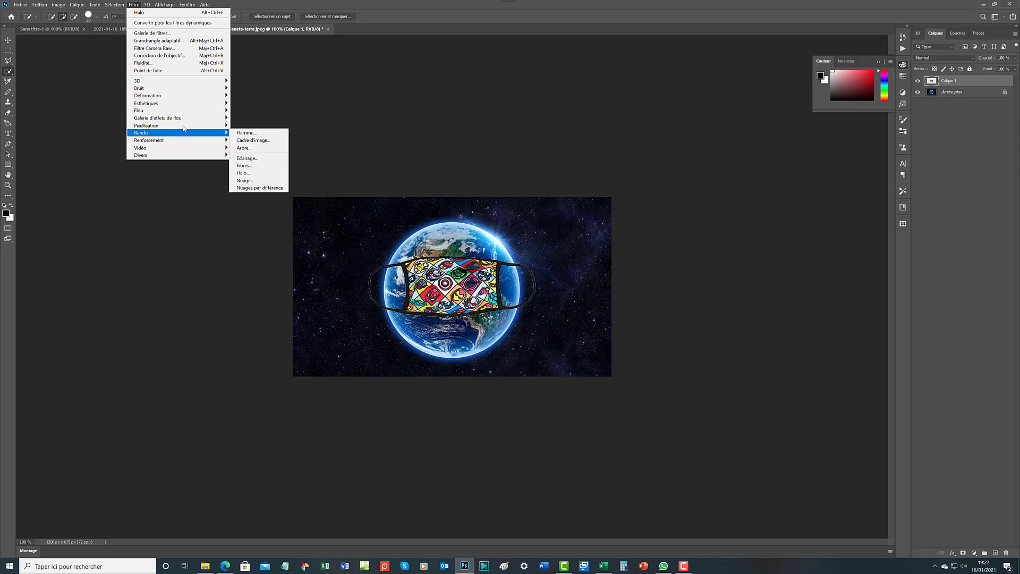
{"action": "mouse_move", "coordinate": [212, 133]}
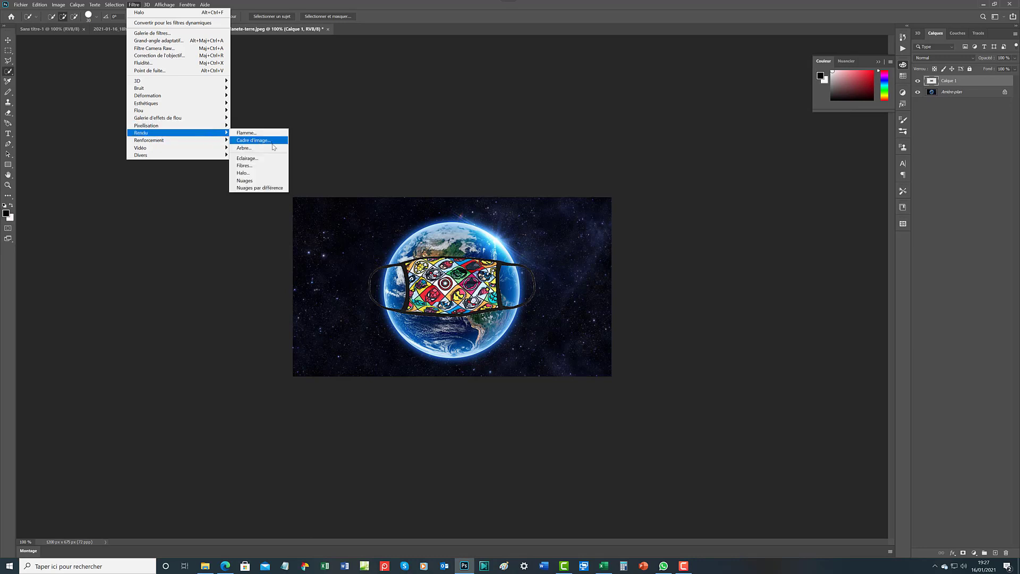
{"action": "left_click", "coordinate": [250, 174]}
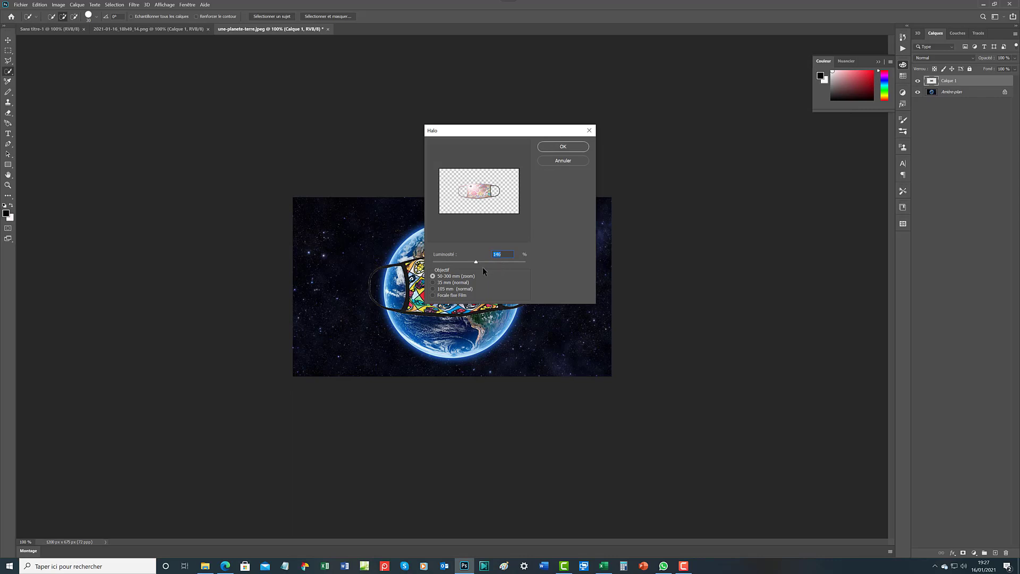
{"action": "left_click_drag", "start_coordinate": [474, 259], "coordinate": [439, 260]}
{"action": "left_click", "coordinate": [563, 147]}
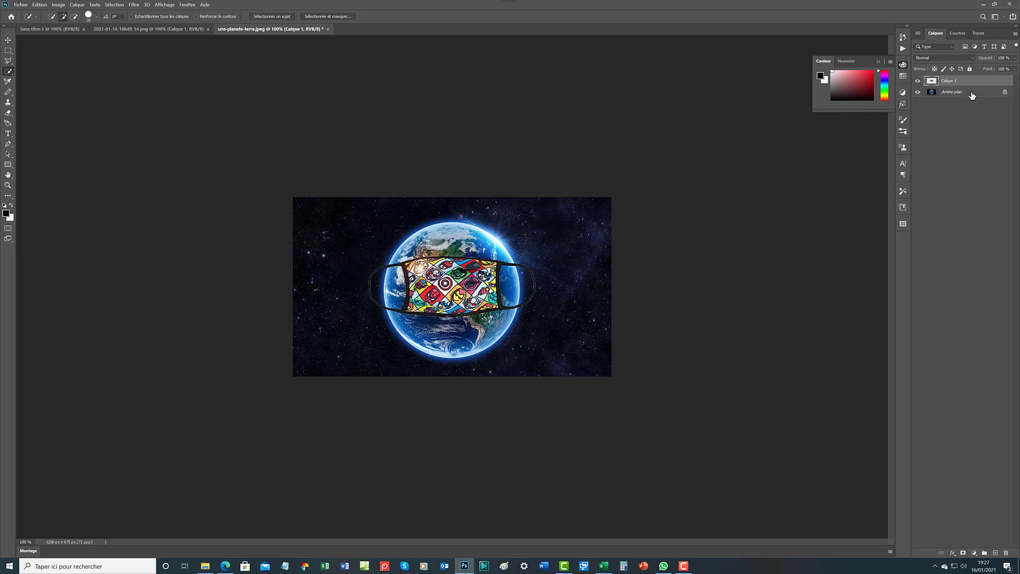
Step: Apply the Halo render filter to the Arrière-plan Earth layer, with brightness about 140% and the 50-300 mm zoom lens
{"action": "left_click", "coordinate": [954, 92]}
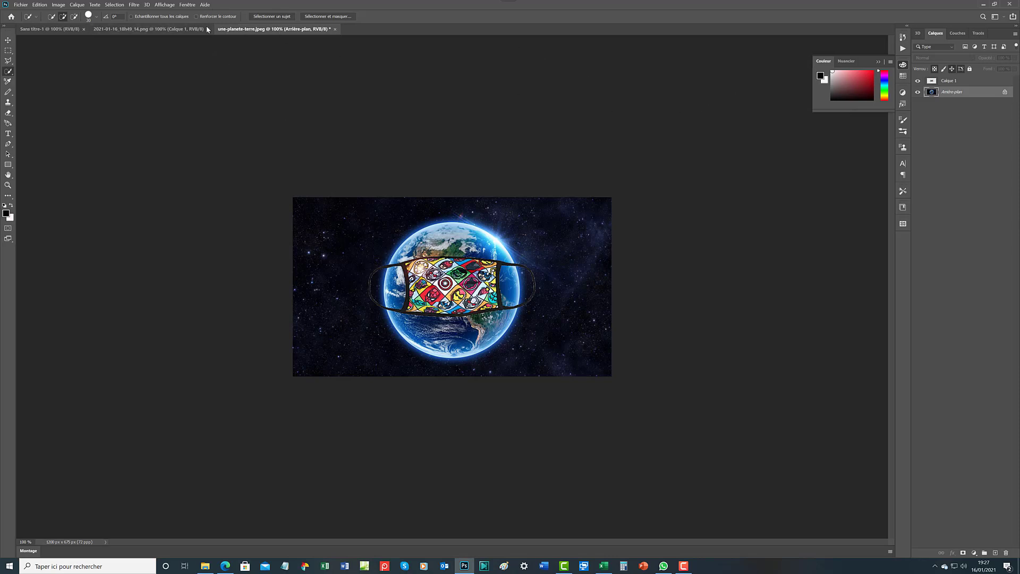
{"action": "left_click", "coordinate": [134, 6]}
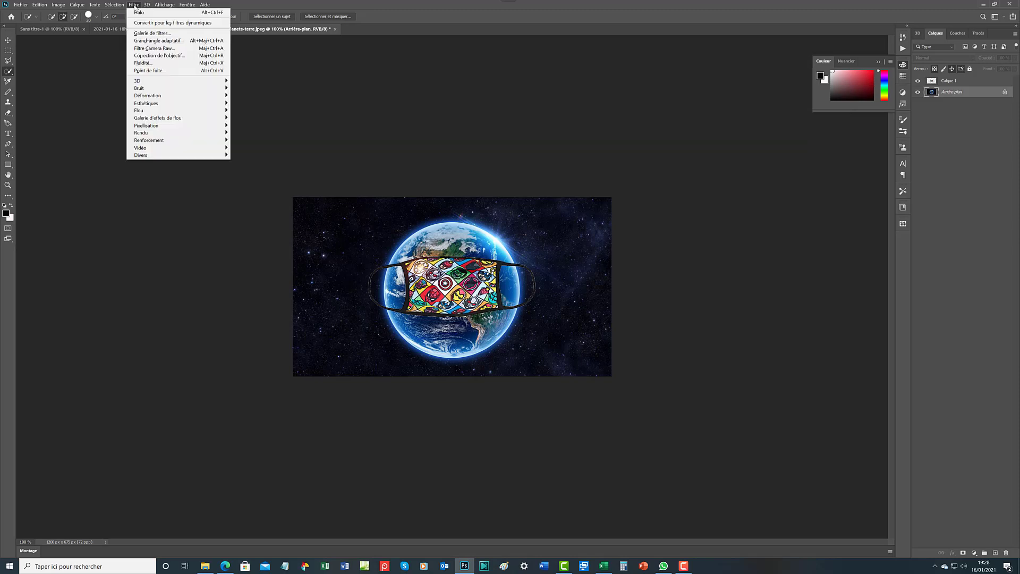
{"action": "mouse_move", "coordinate": [165, 112]}
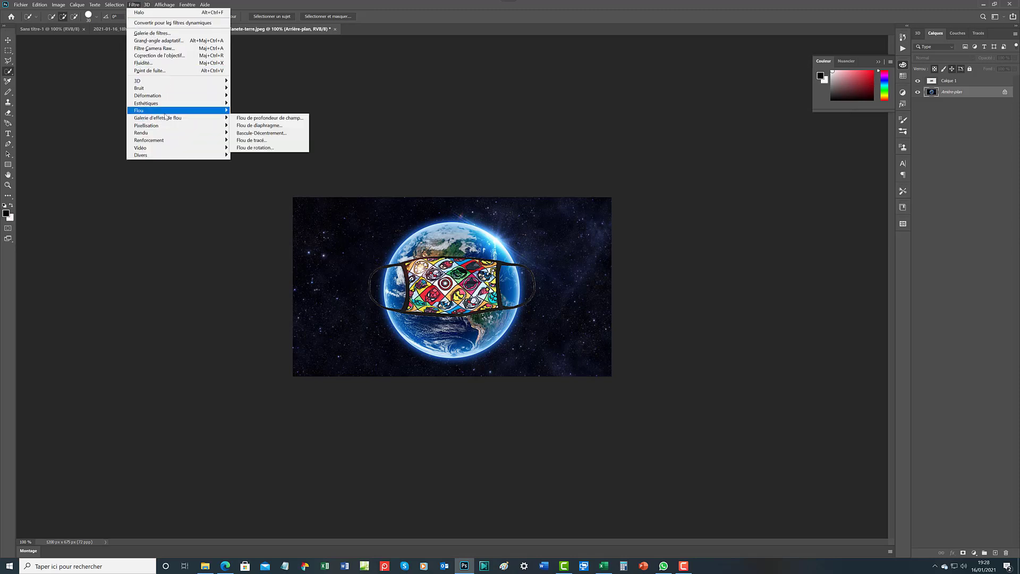
{"action": "mouse_move", "coordinate": [201, 130]}
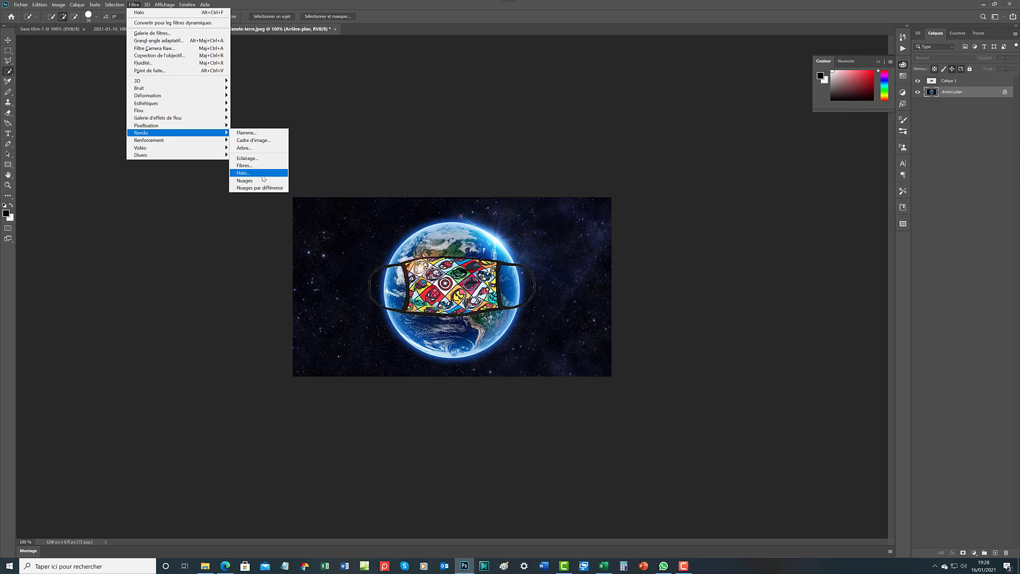
{"action": "left_click", "coordinate": [243, 173]}
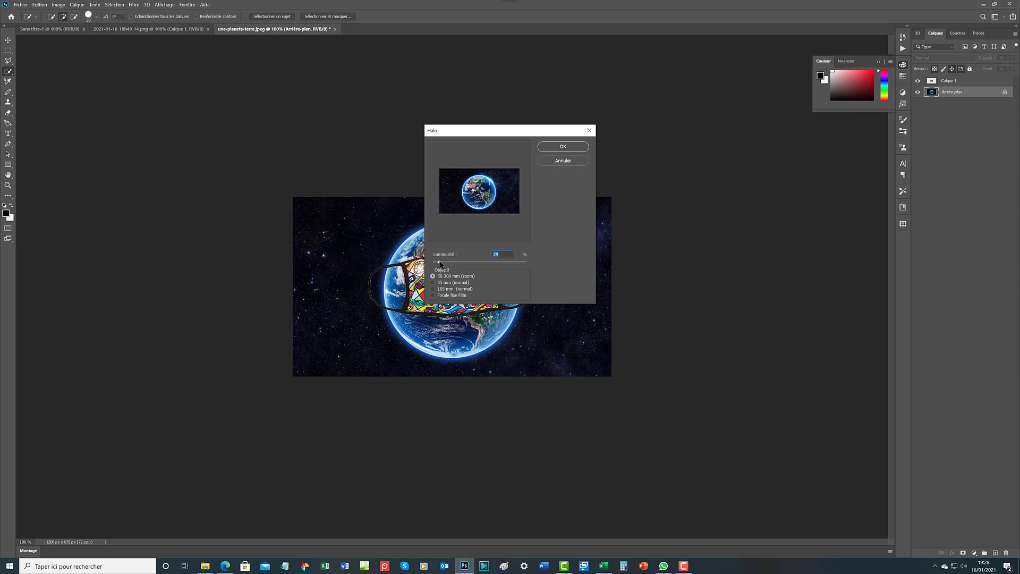
{"action": "left_click_drag", "start_coordinate": [440, 262], "coordinate": [477, 268]}
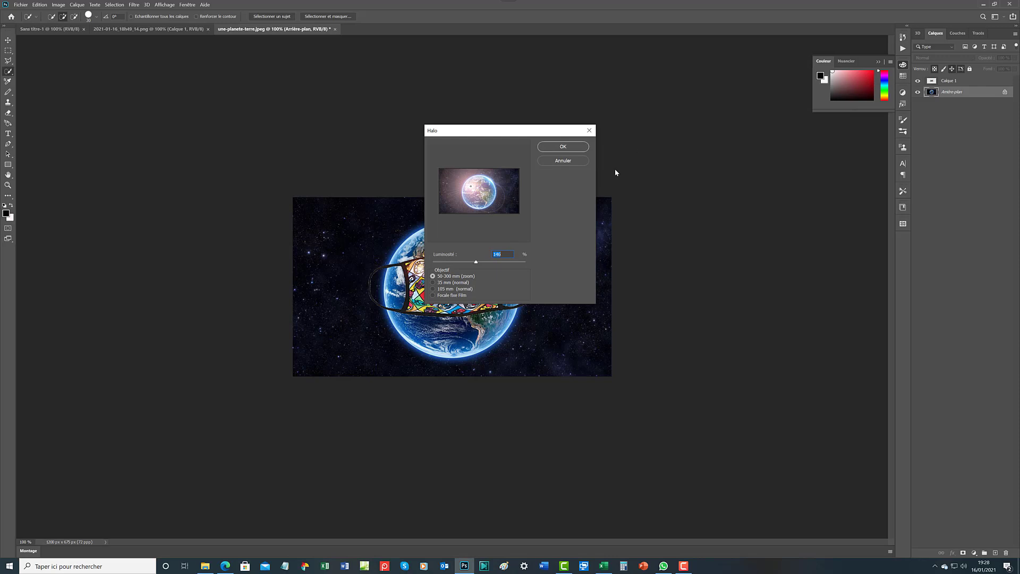
{"action": "left_click", "coordinate": [566, 147]}
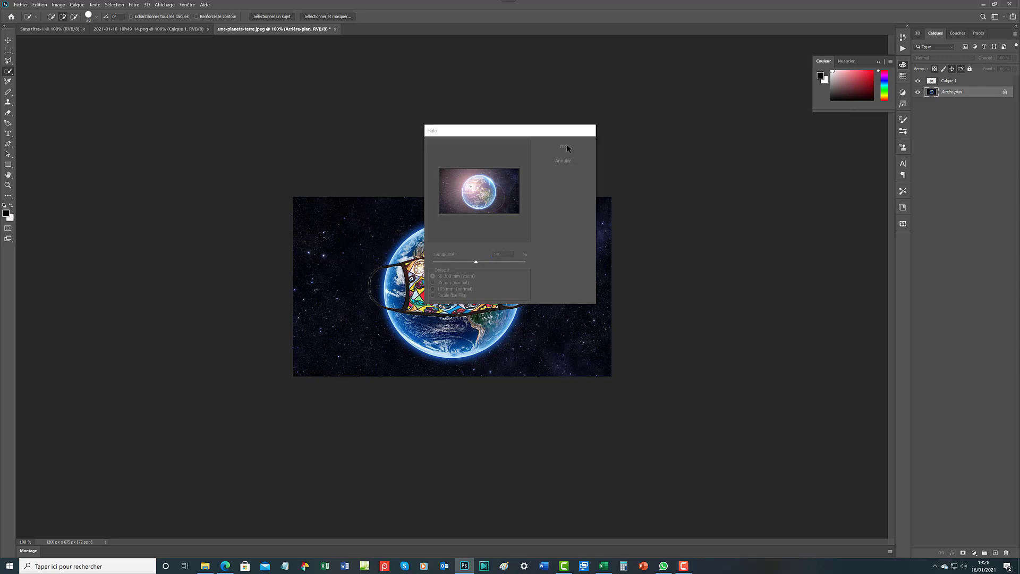